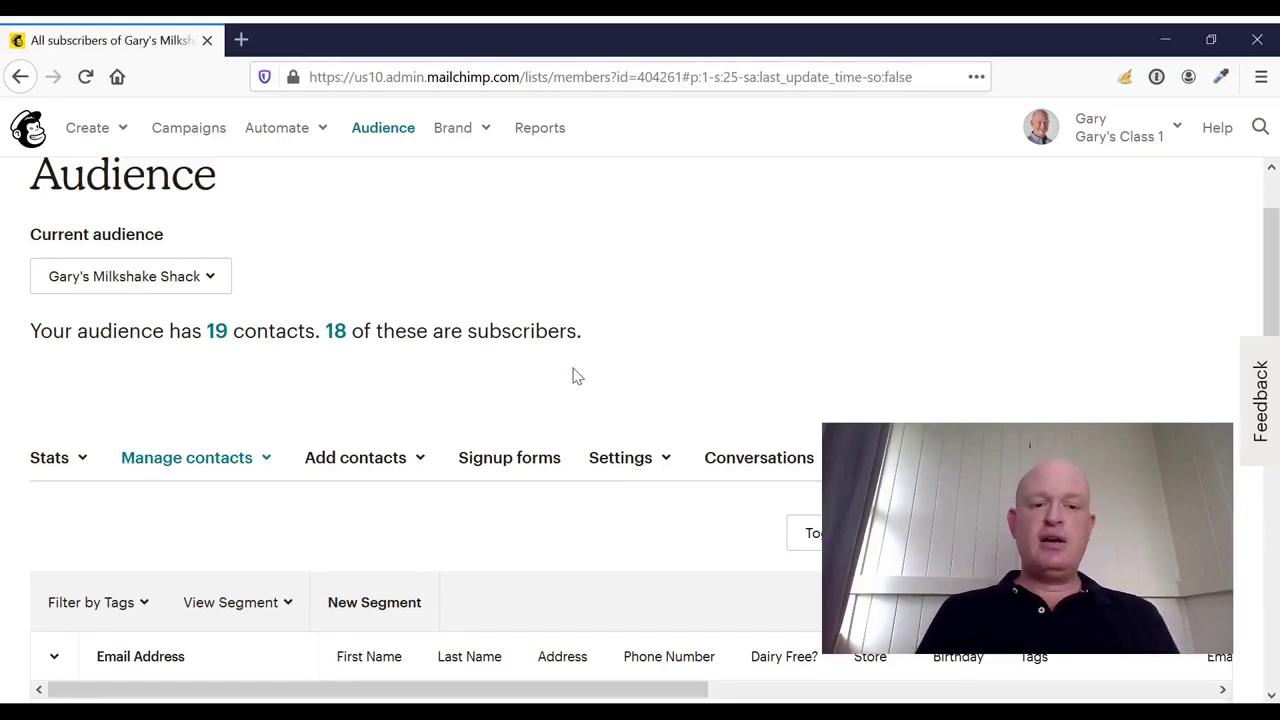
- Archive the first three contacts in the Gary's Milkshake Shack audience and confirm the action
scroll(570, 373, down, 5)
scroll(566, 371, up, 2)
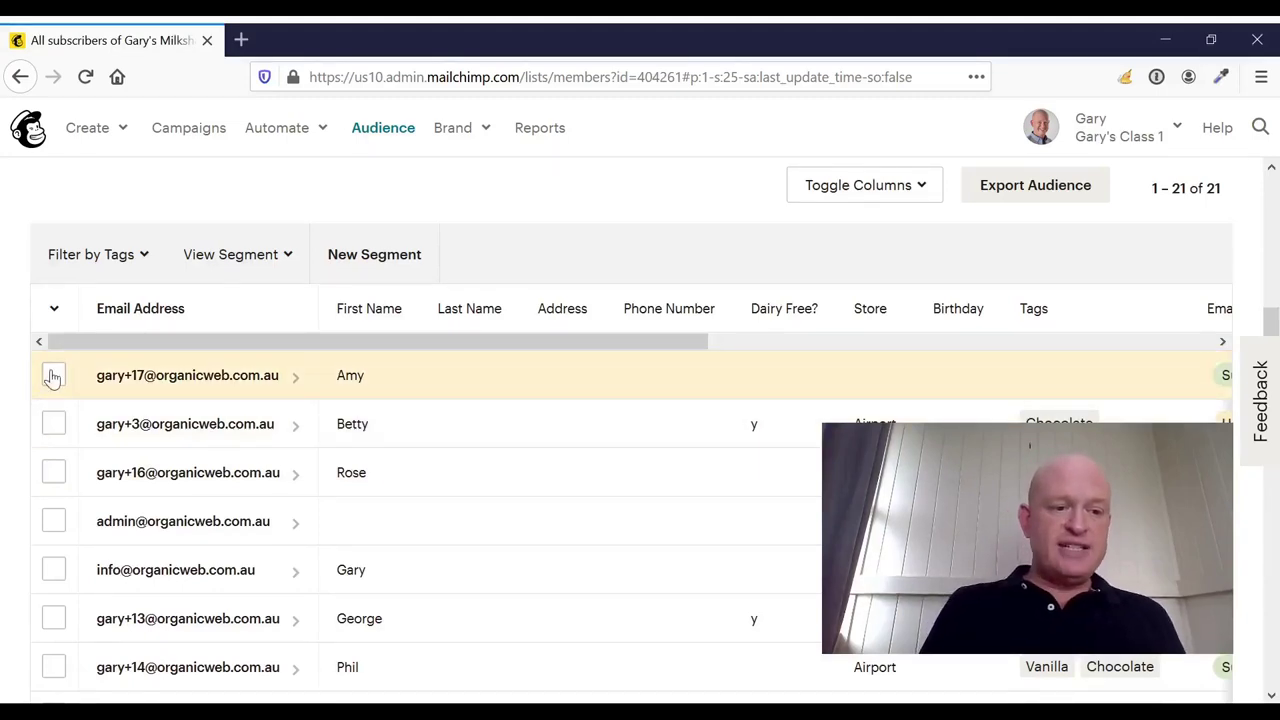
click(52, 374)
click(56, 423)
click(57, 475)
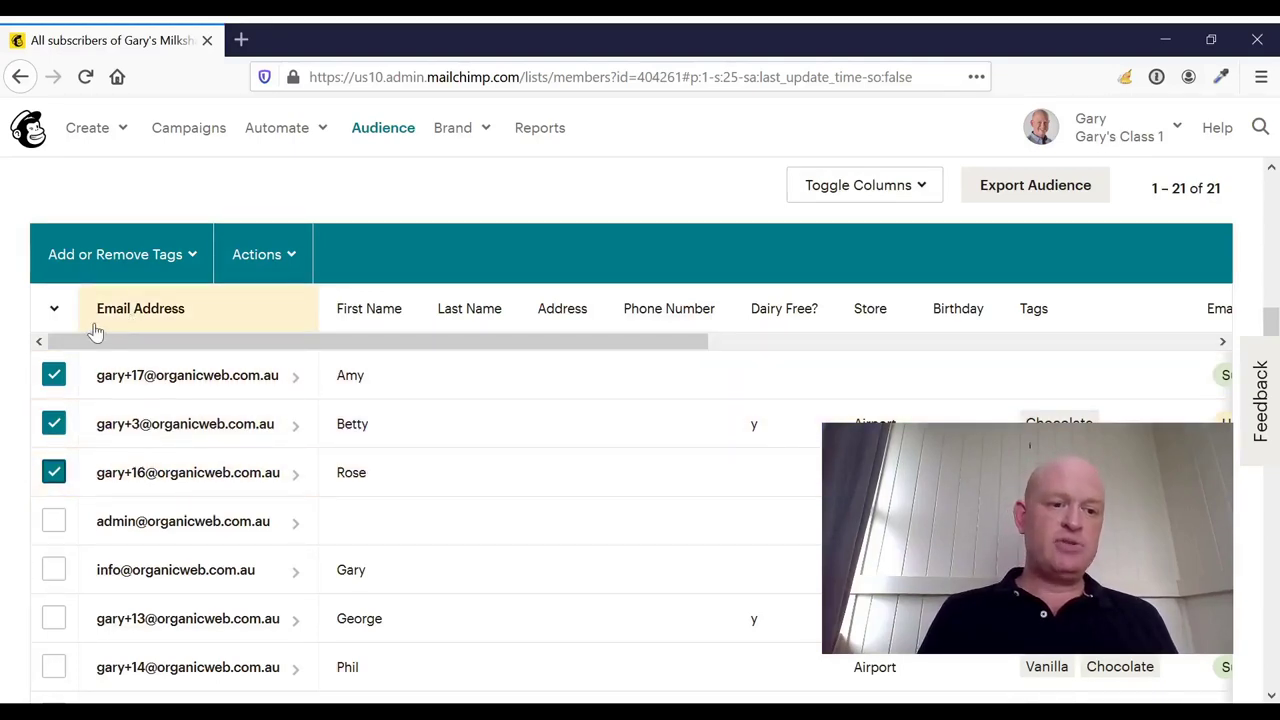
click(50, 312)
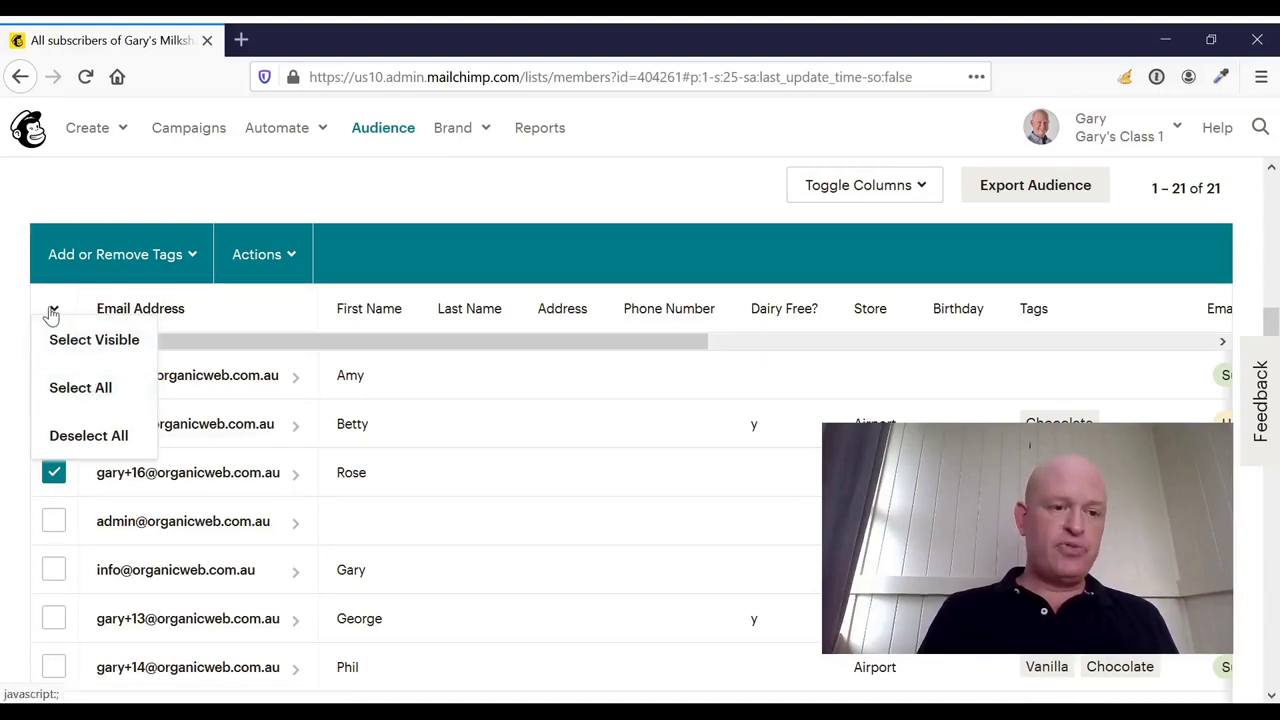
click(260, 255)
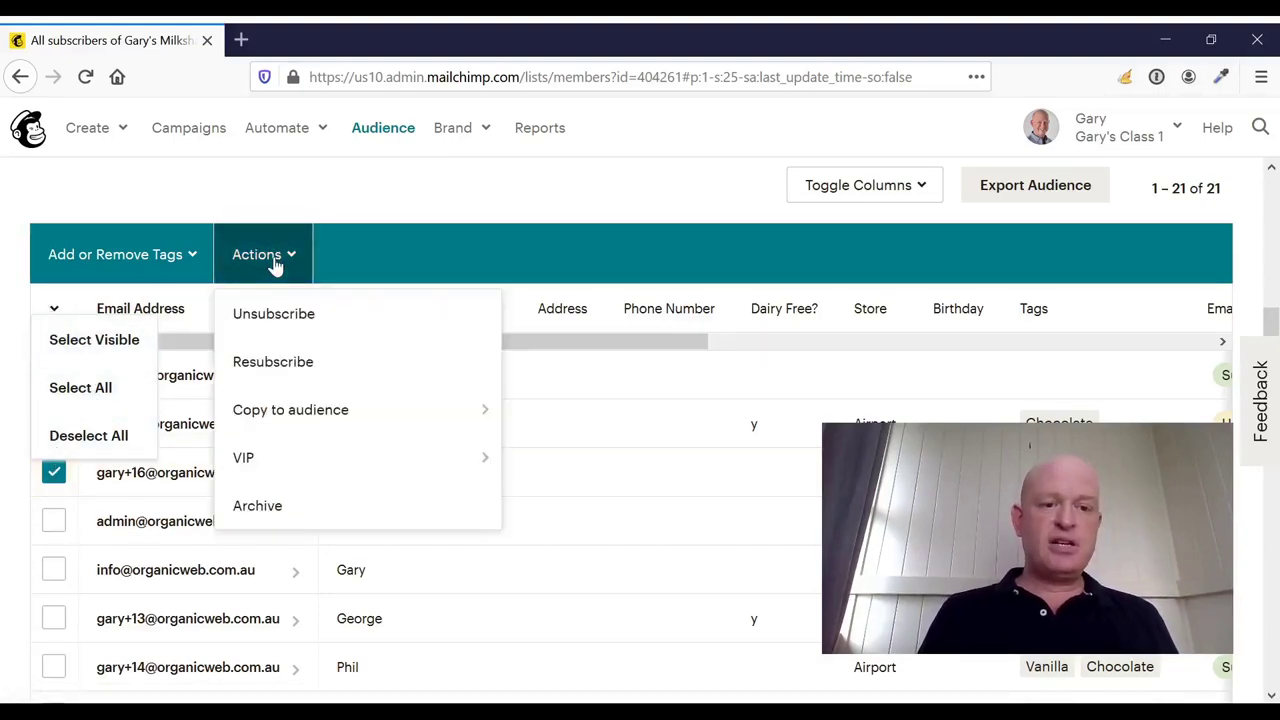
click(320, 500)
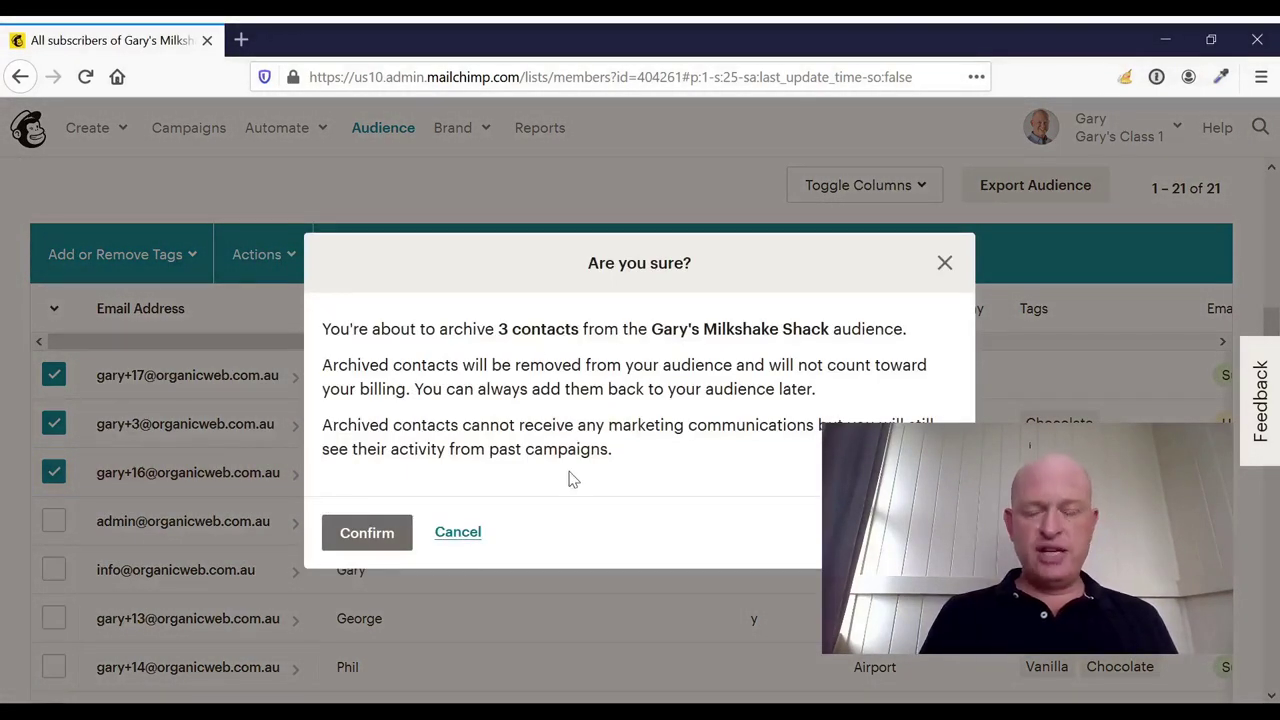
click(388, 533)
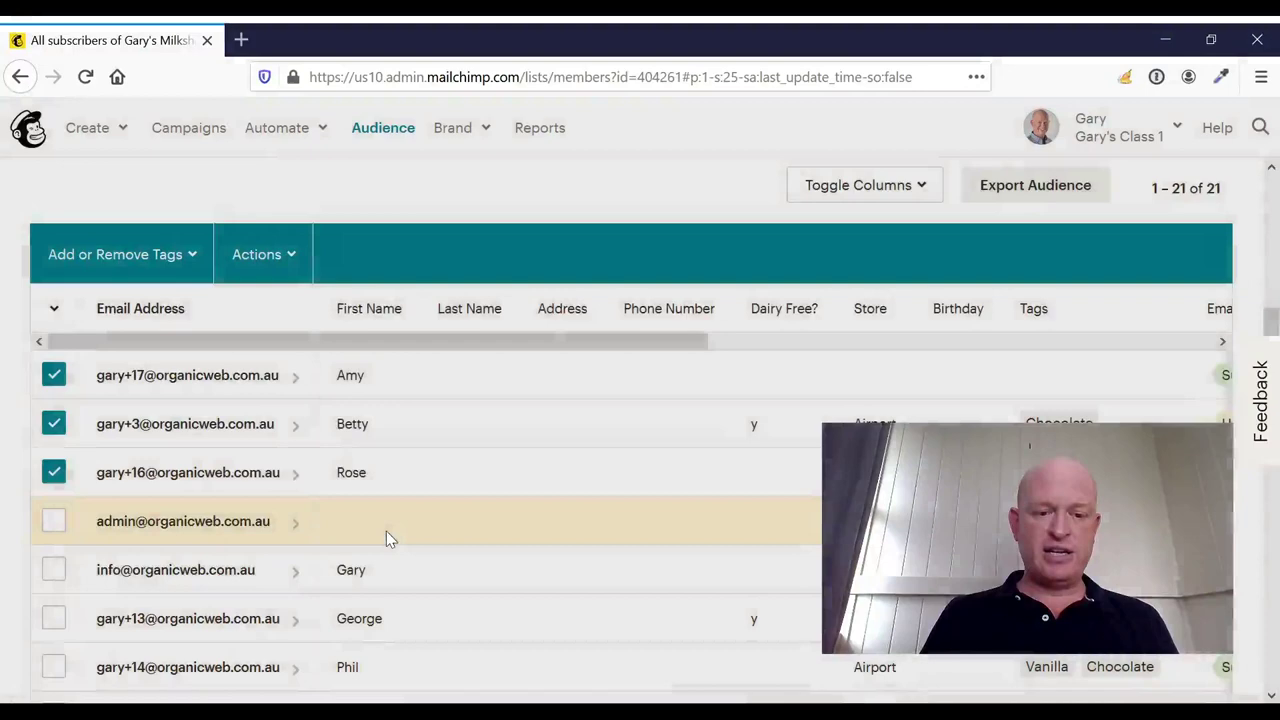
- View the audience's archived contacts and unarchive the first contact listed
scroll(416, 483, up, 3)
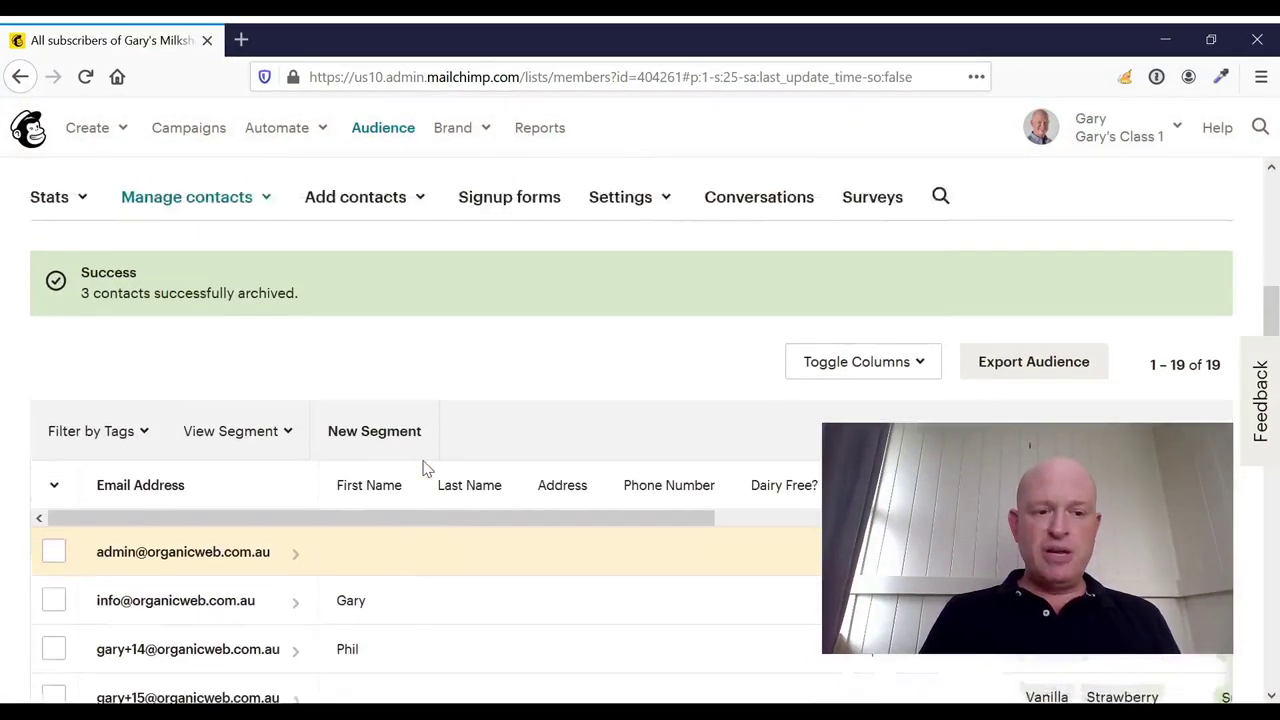
scroll(340, 437, down, 2)
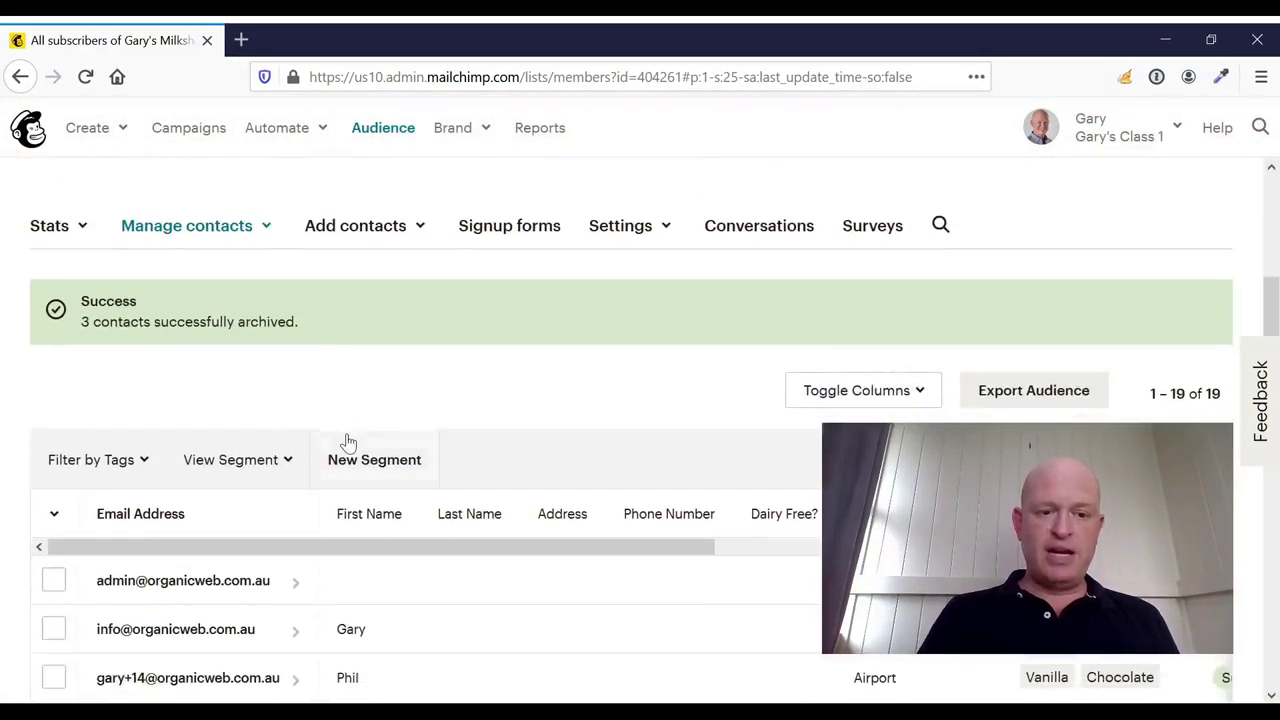
scroll(333, 401, up, 1)
scroll(333, 401, up, 1)
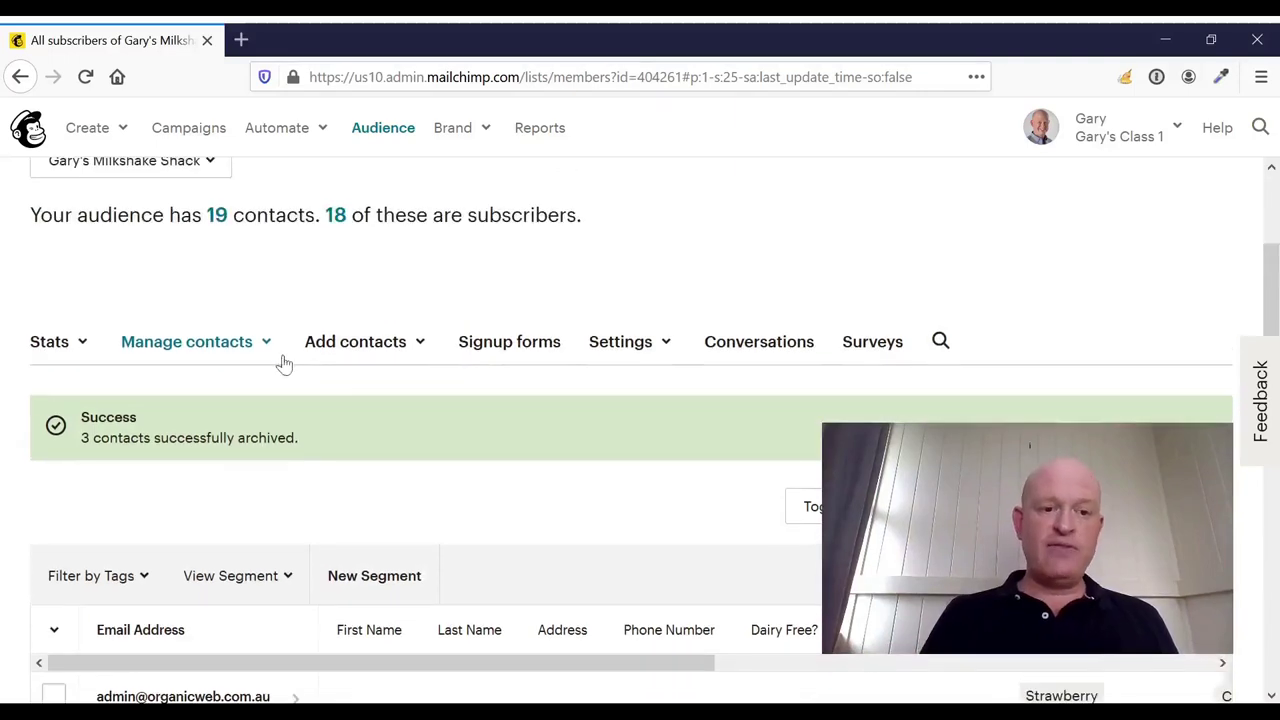
click(270, 344)
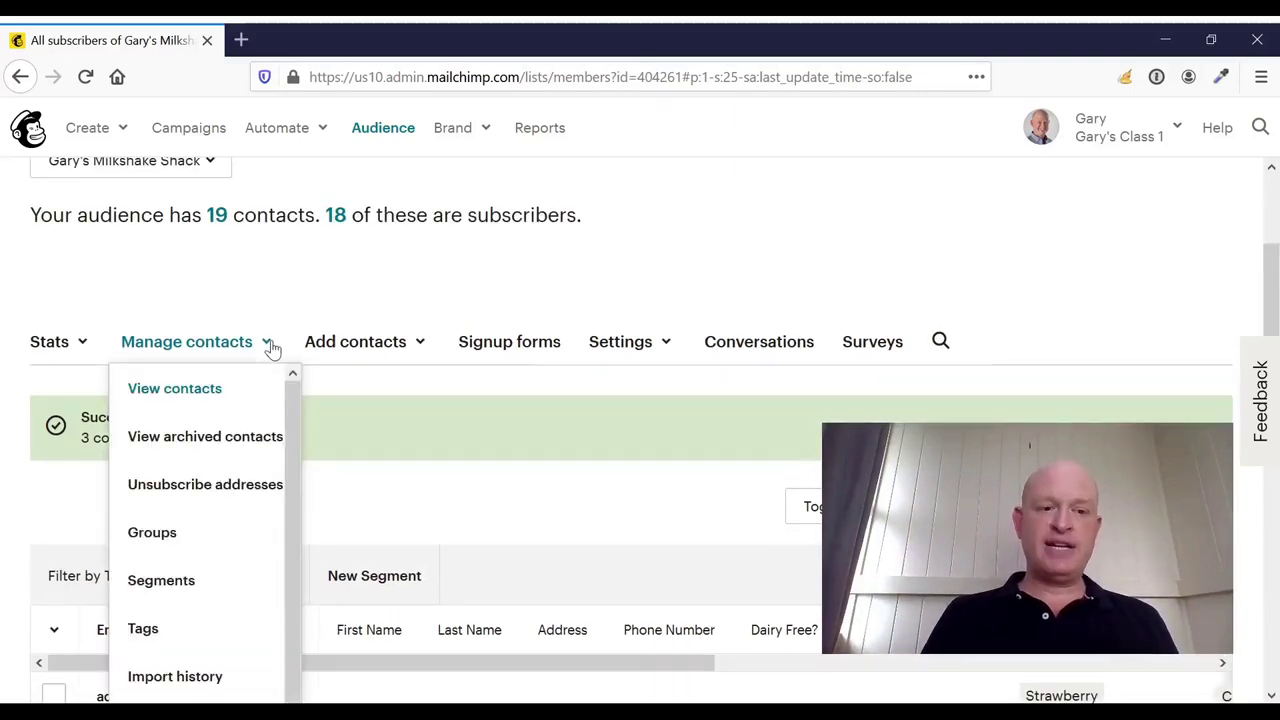
click(255, 444)
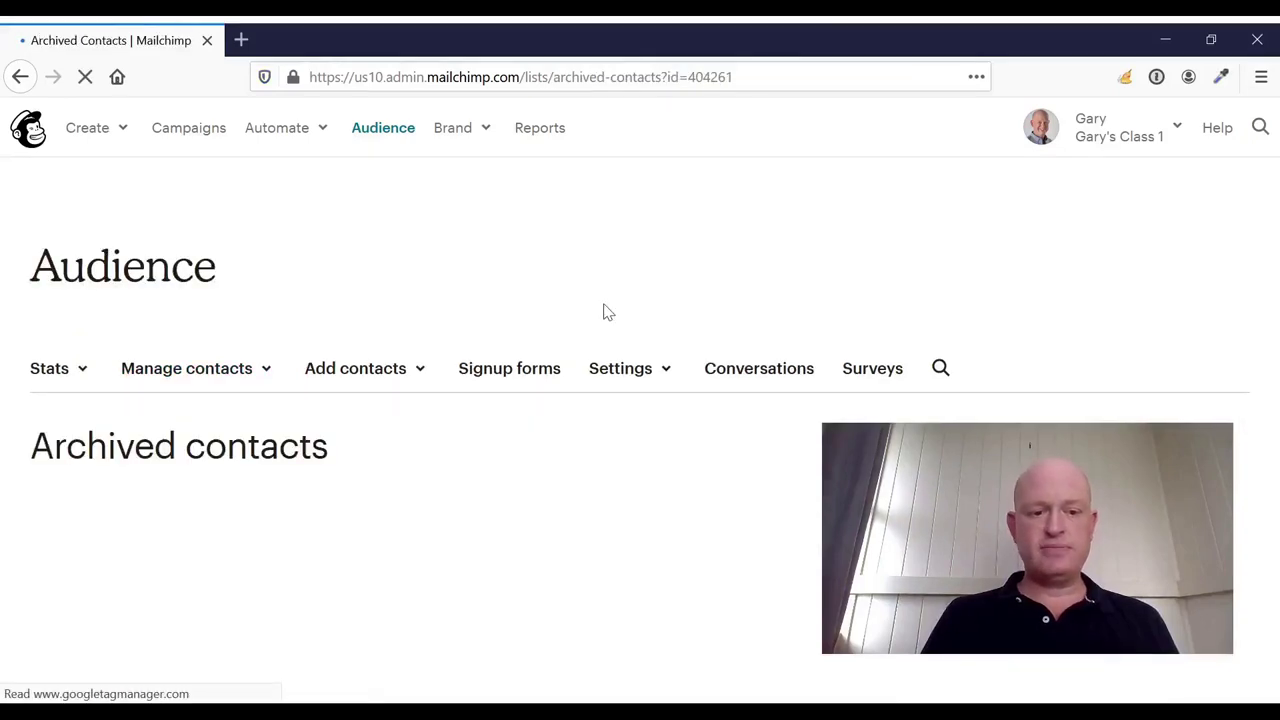
scroll(575, 365, down, 3)
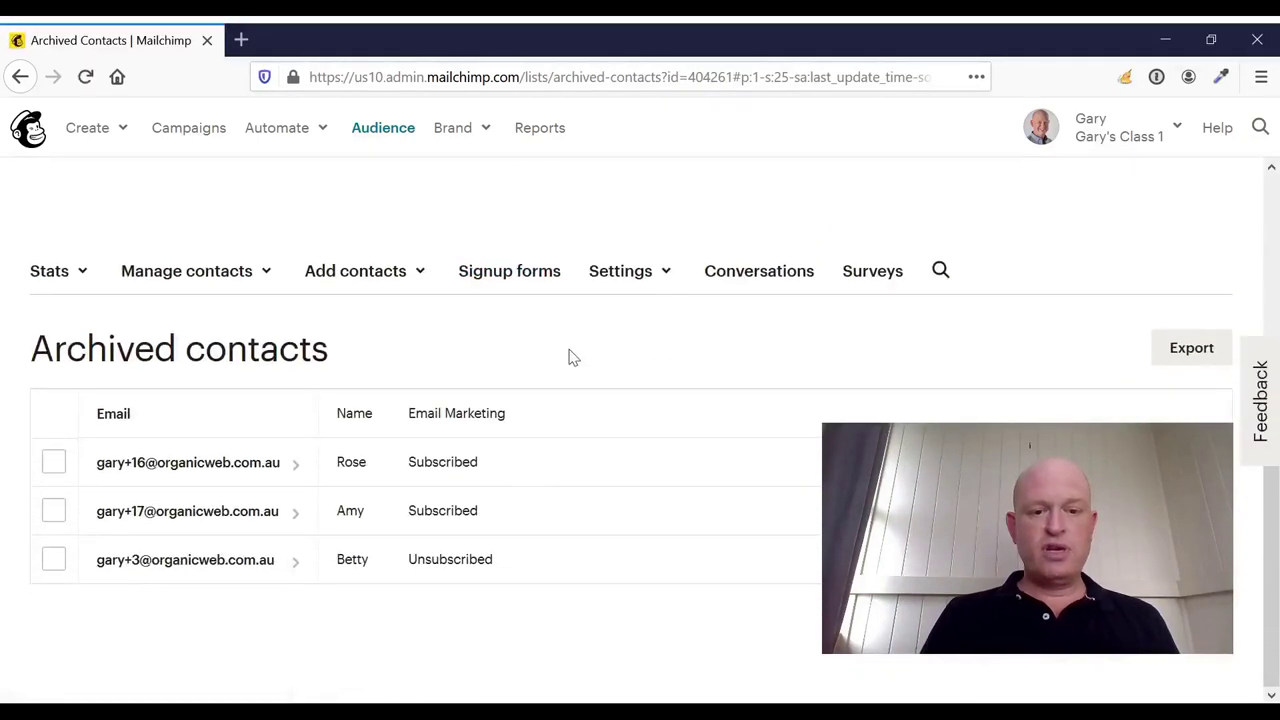
click(54, 464)
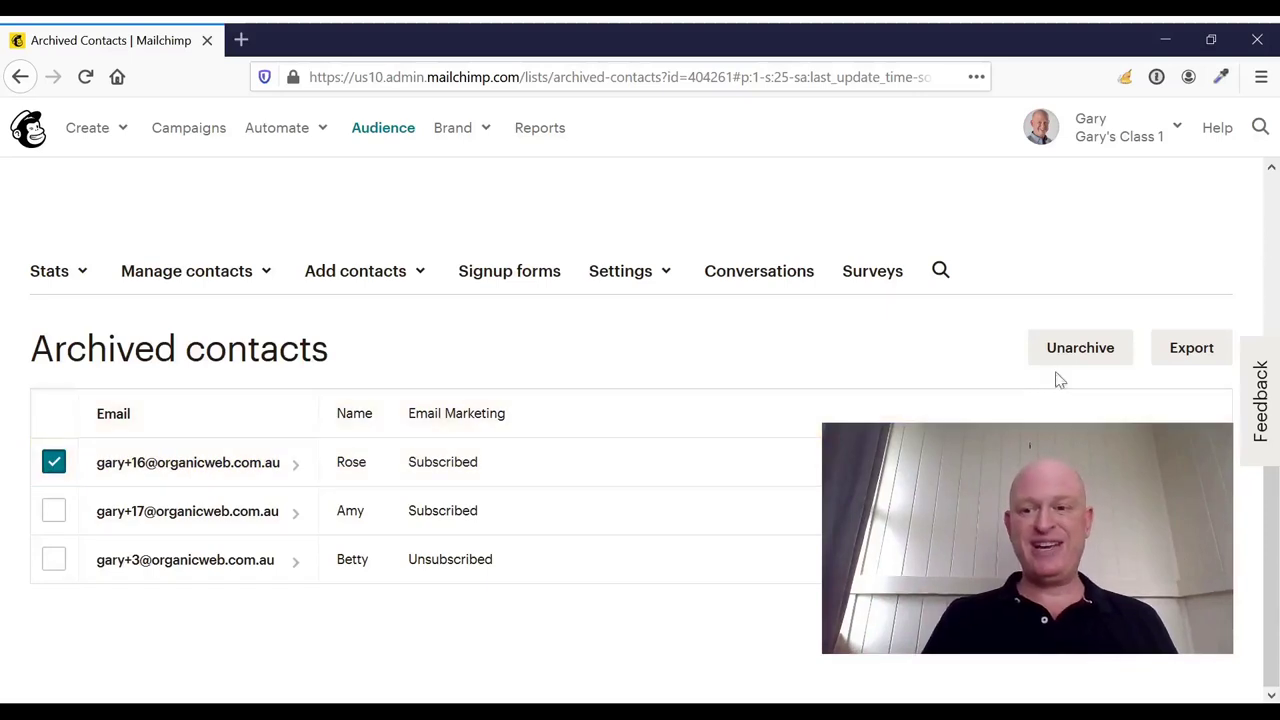
click(1075, 354)
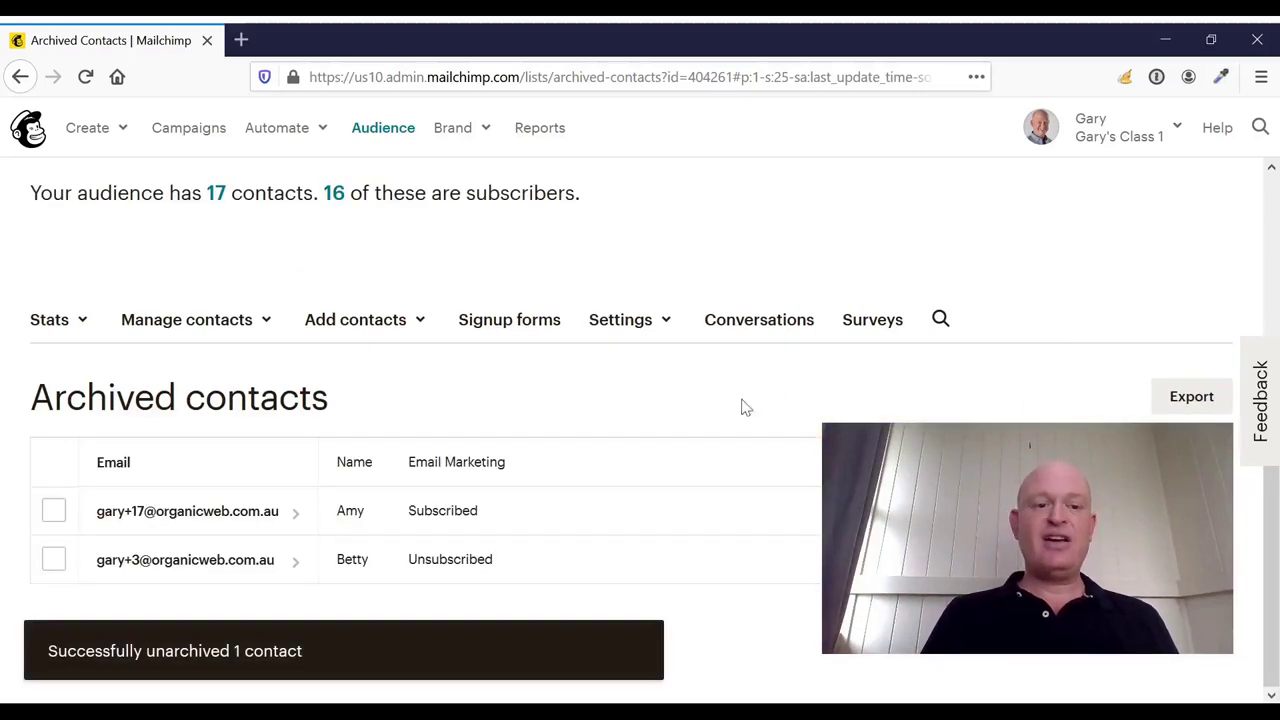
- Return to the audience's full contact list and check for the restored contact
click(216, 197)
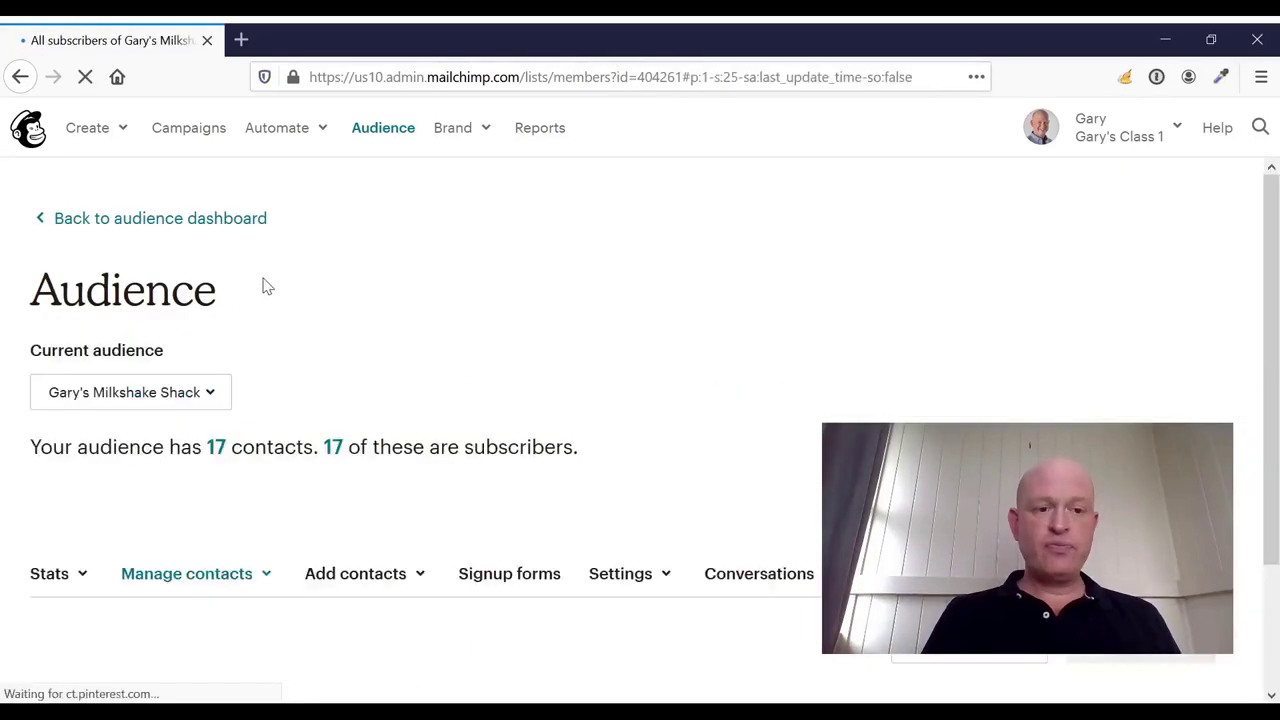
scroll(268, 265, down, 3)
scroll(268, 265, down, 2)
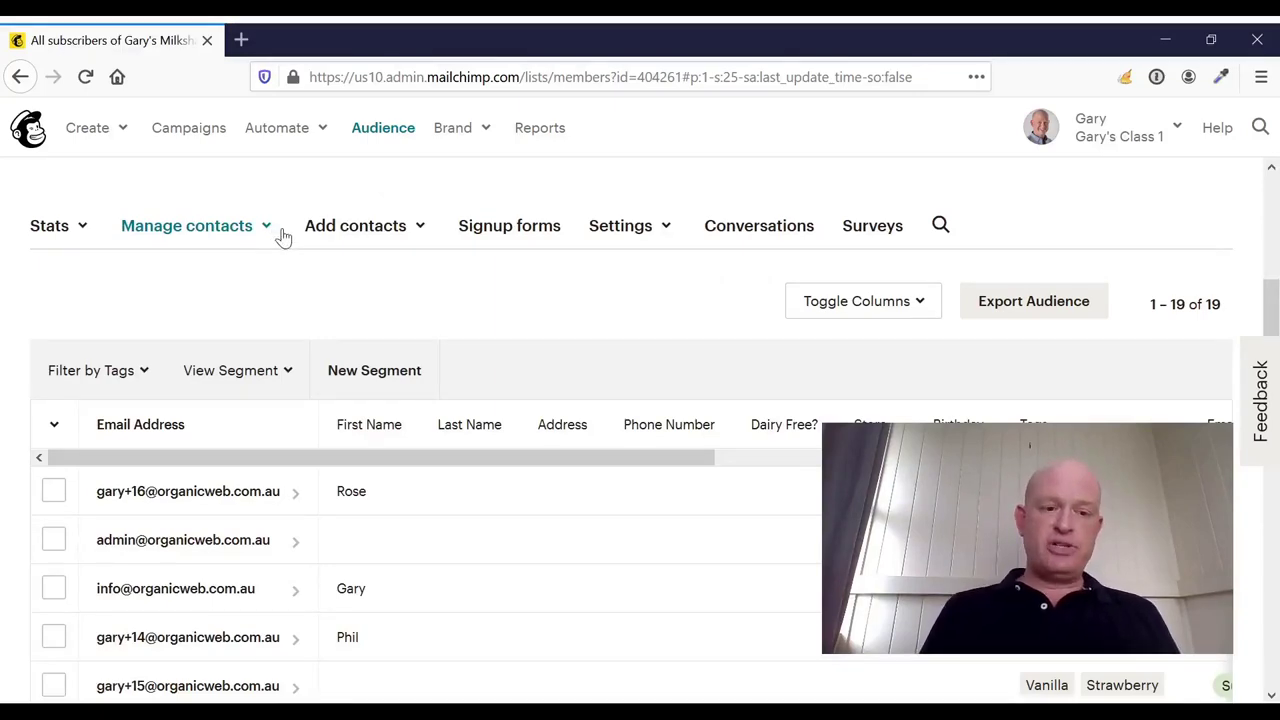
- Open the profile of the fifth listed contact, examine the Permanently delete option for removing it, and cancel the removal
scroll(286, 237, down, 3)
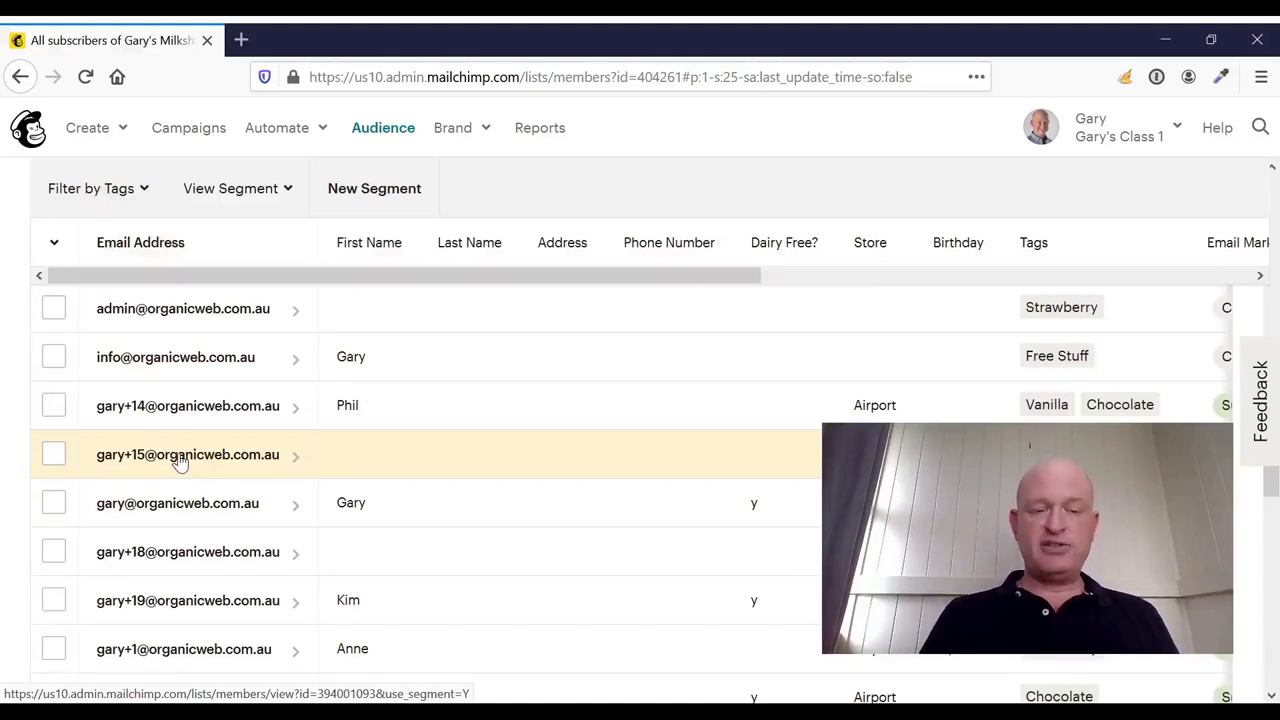
click(178, 458)
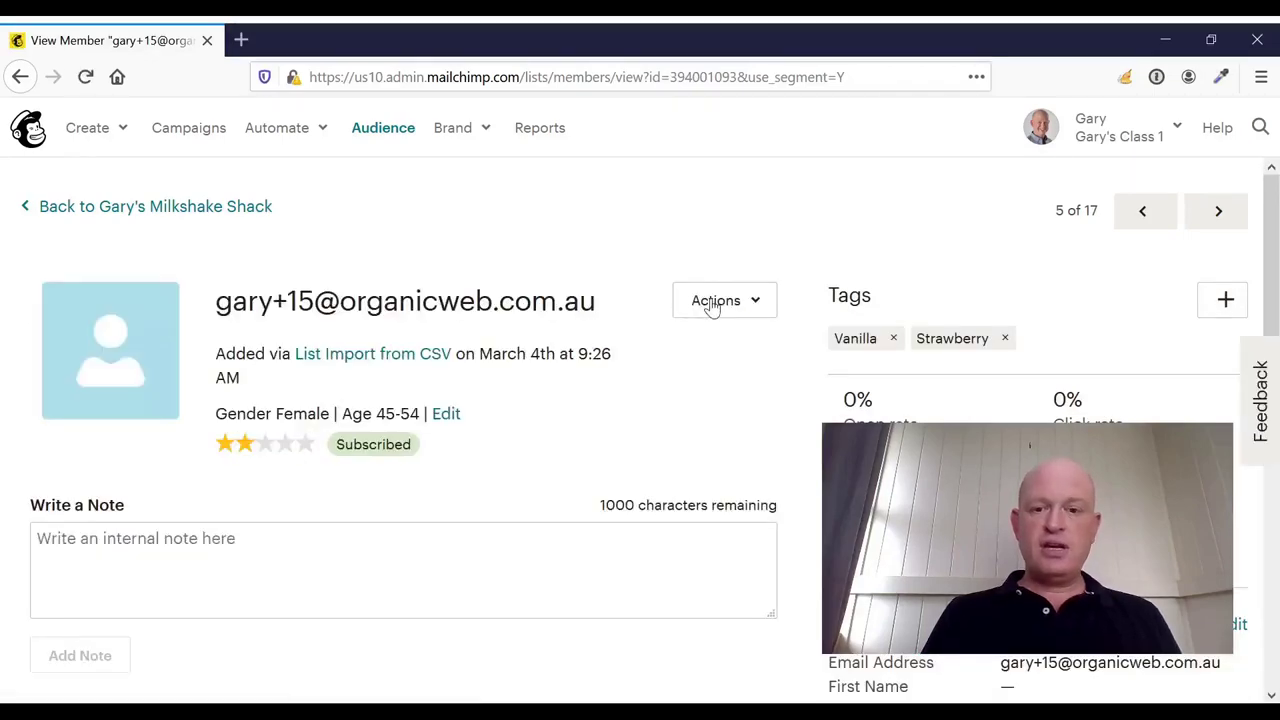
click(712, 306)
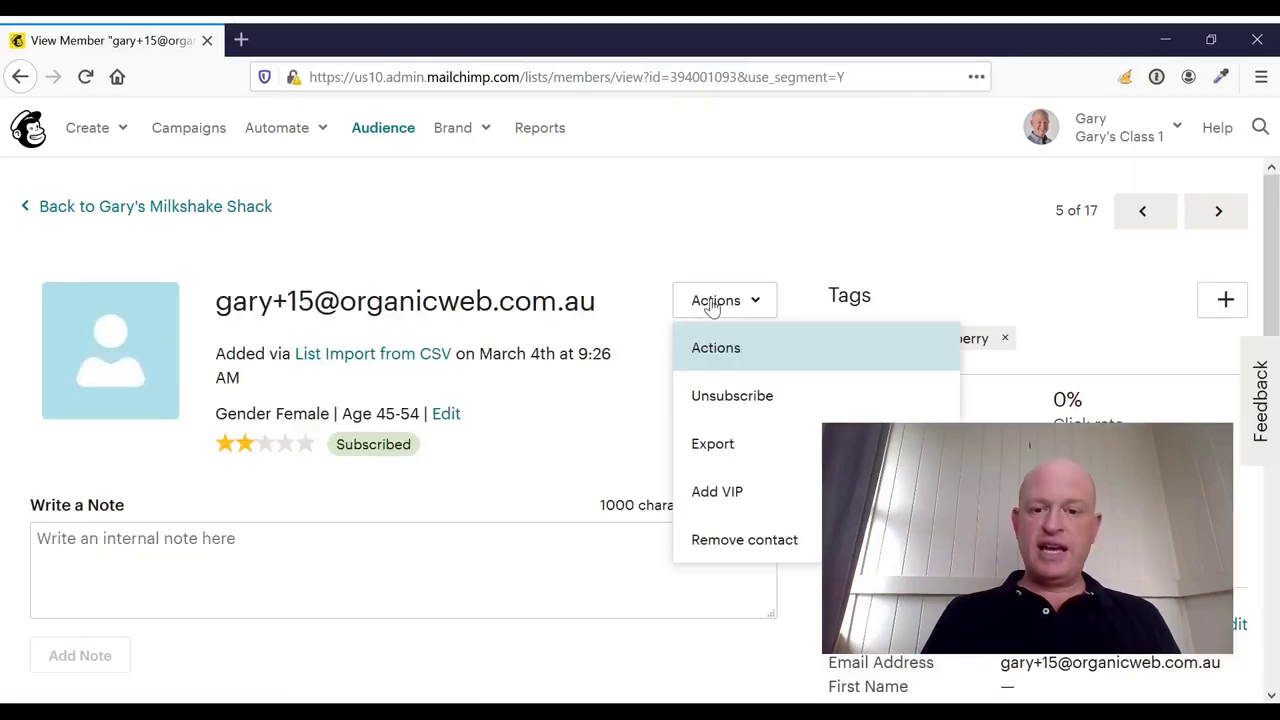
click(806, 539)
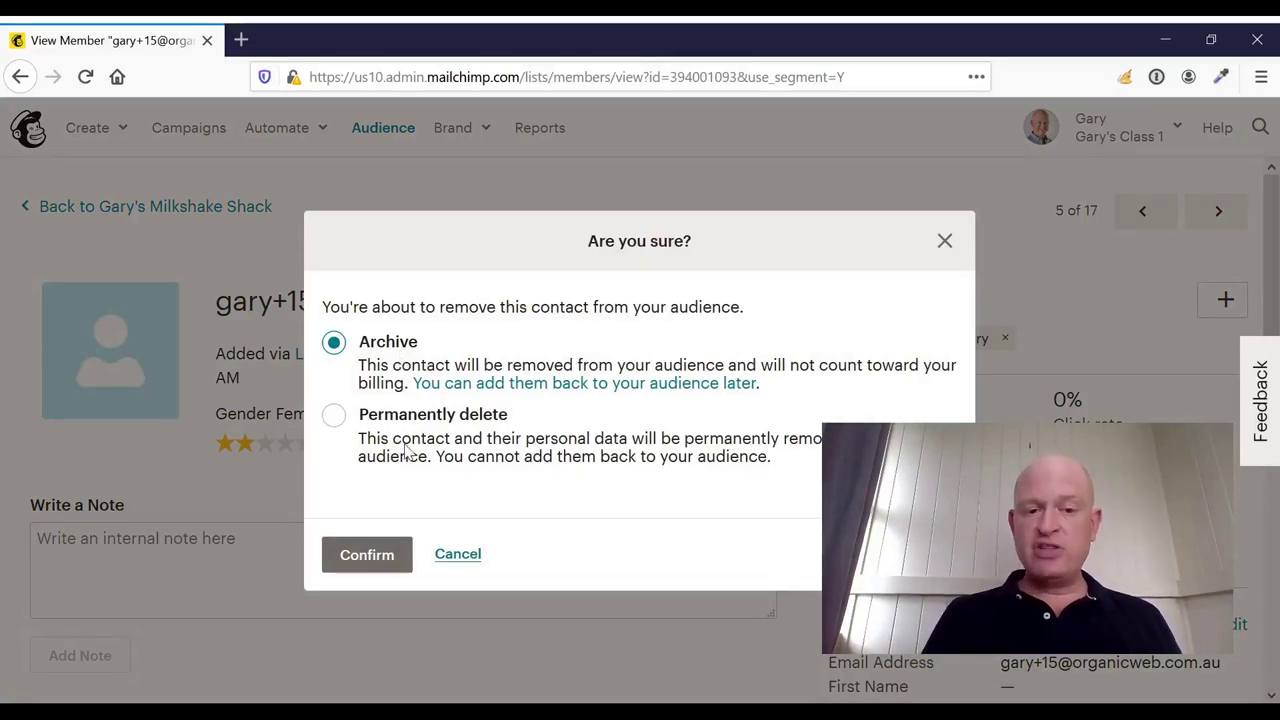
click(335, 418)
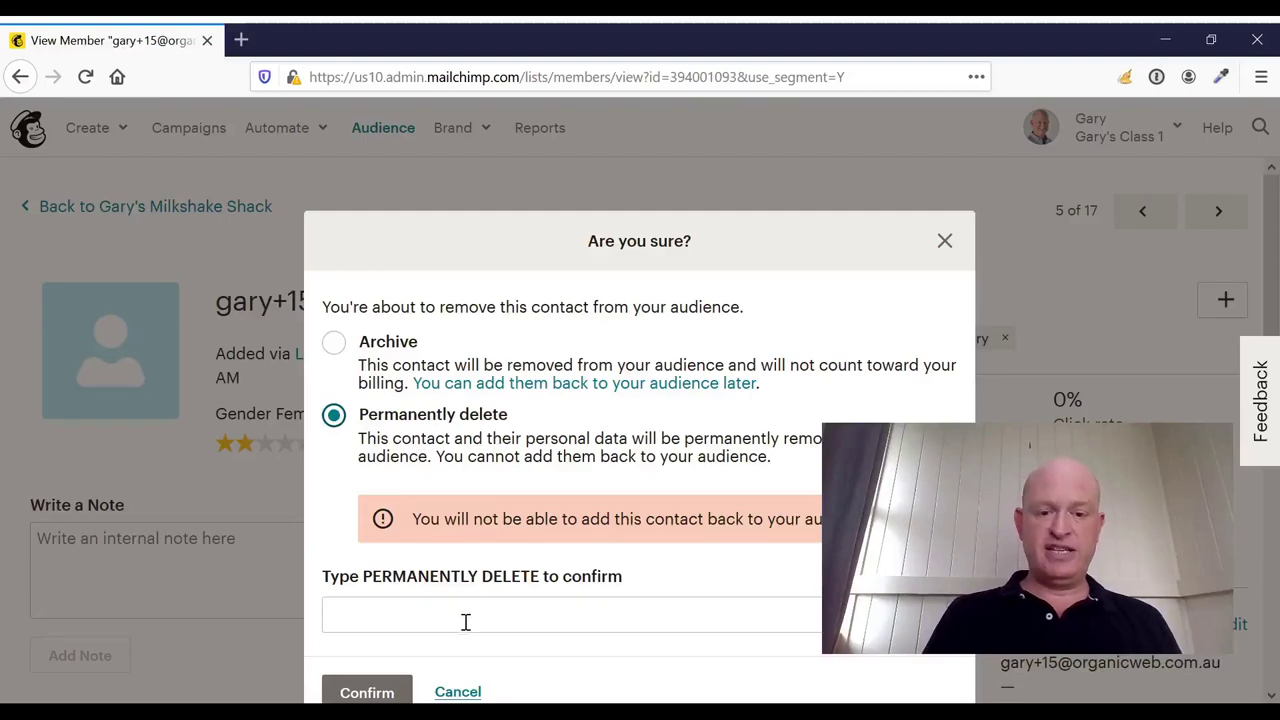
click(463, 692)
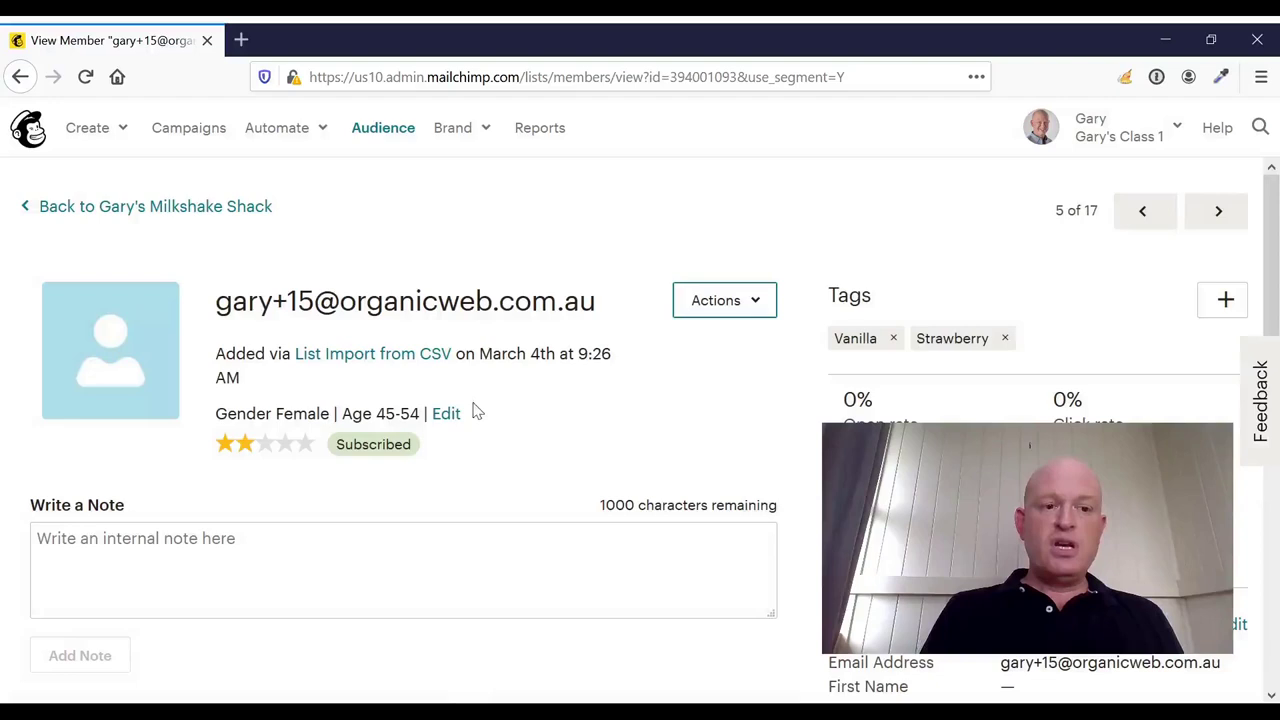
- Return to the audience's contact list and open its Data Management Tool
click(236, 207)
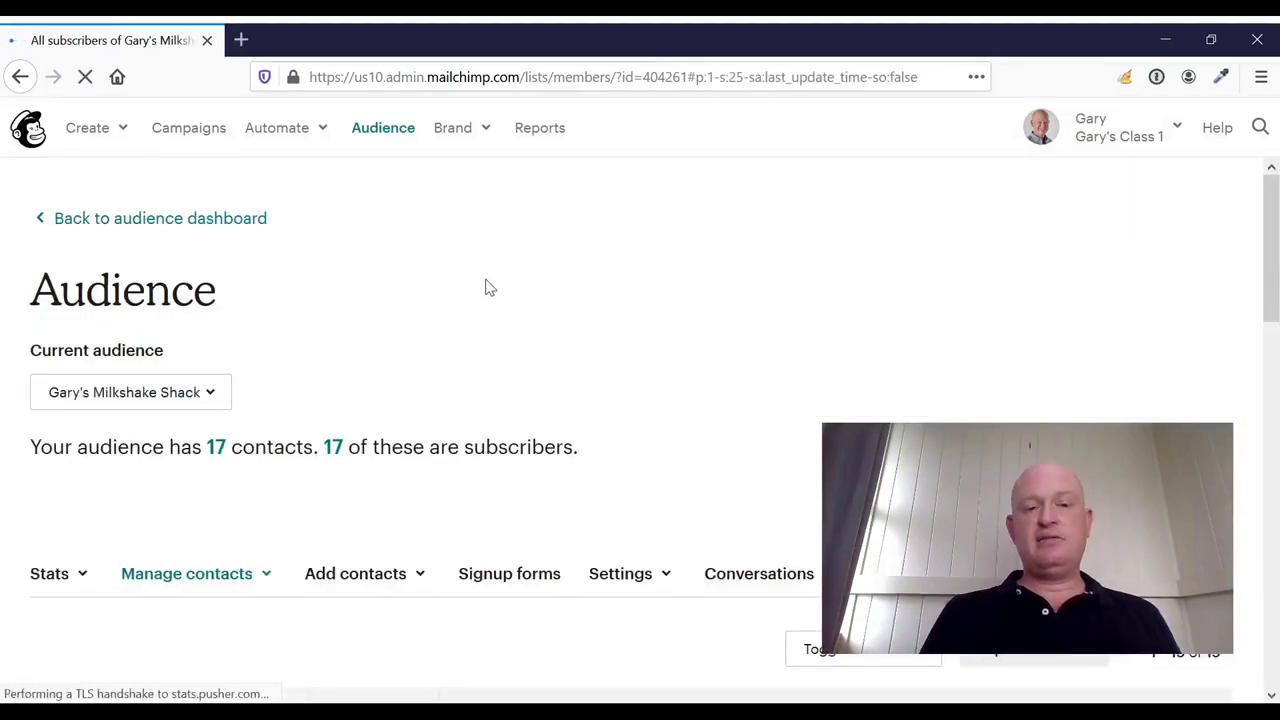
scroll(486, 285, down, 3)
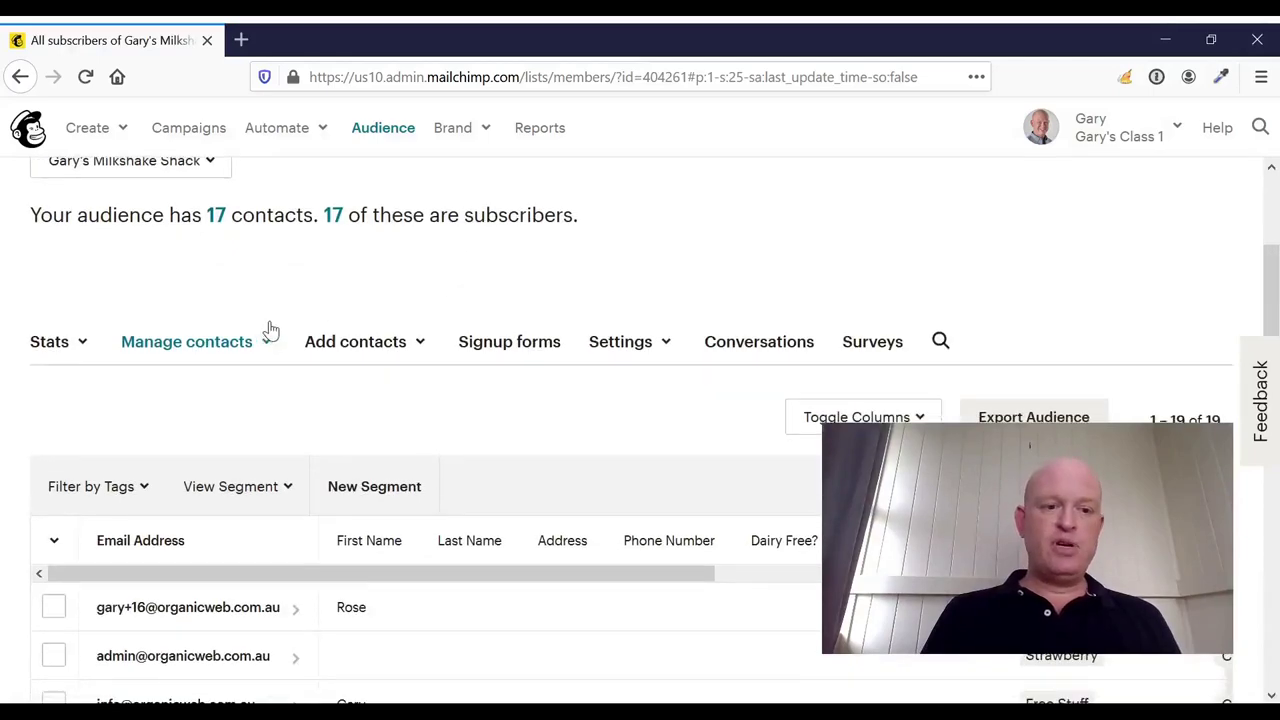
click(267, 345)
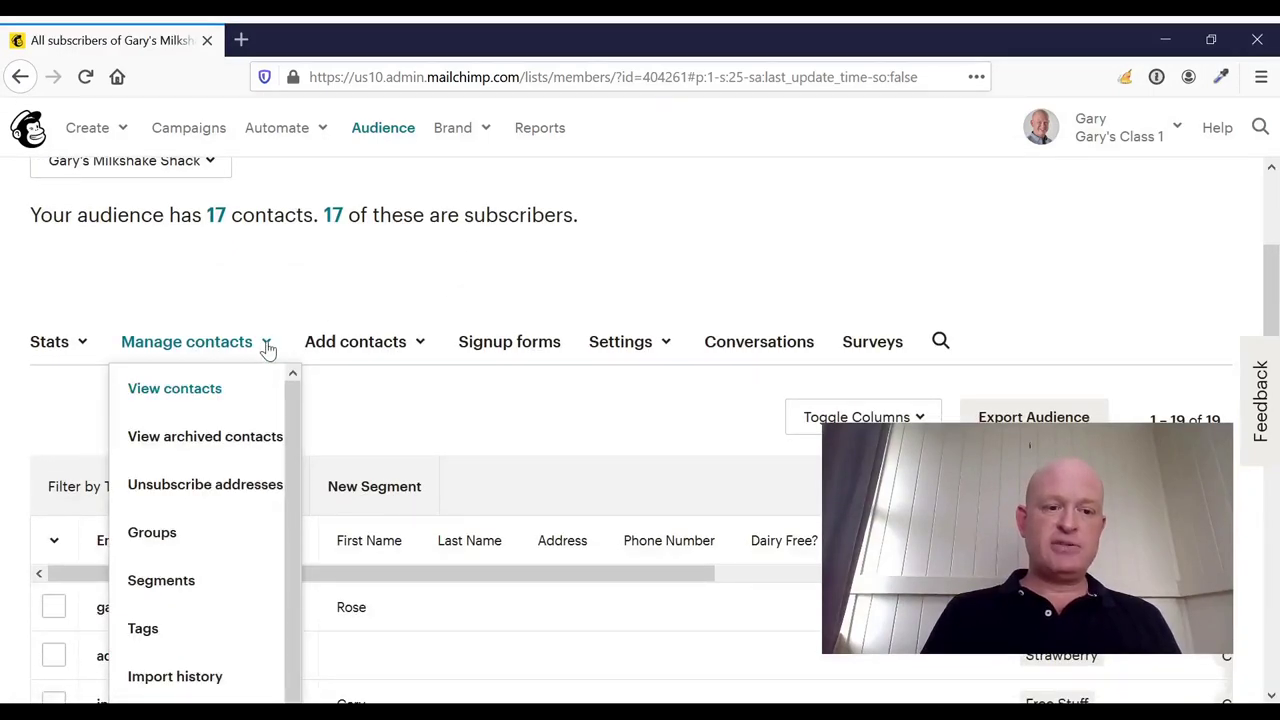
scroll(297, 355, down, 3)
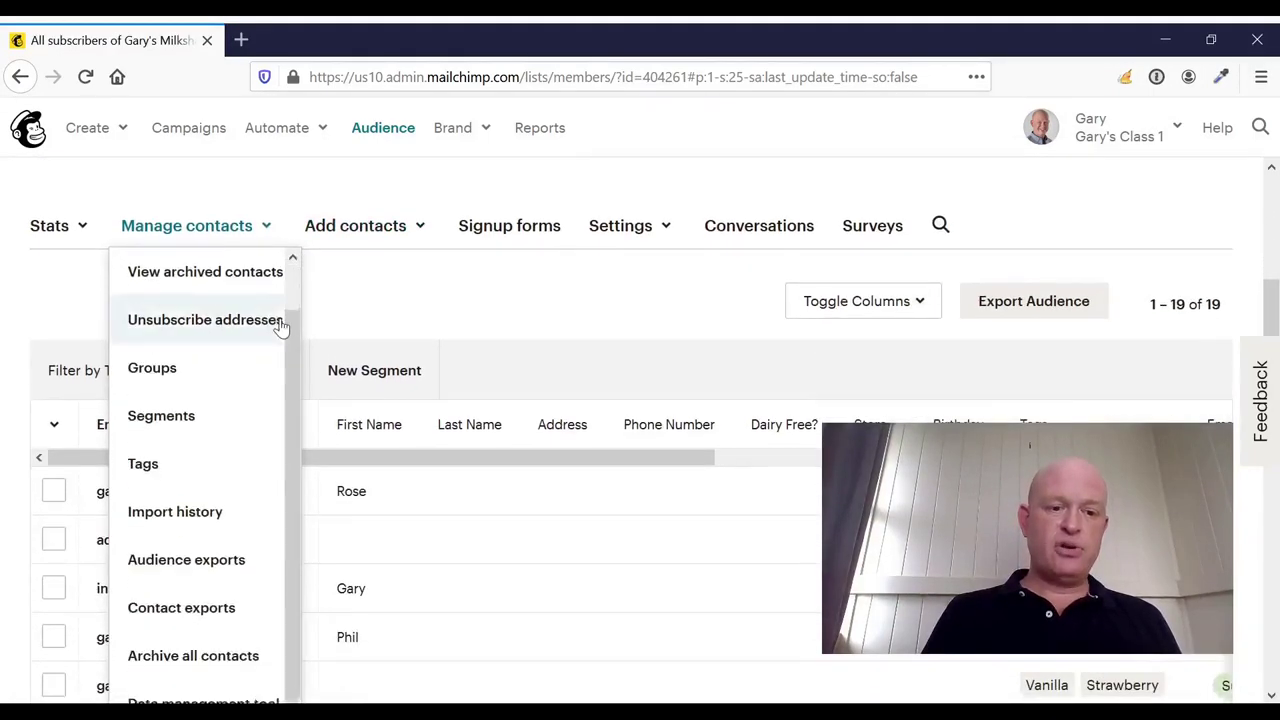
scroll(277, 333, down, 3)
scroll(262, 340, up, 1)
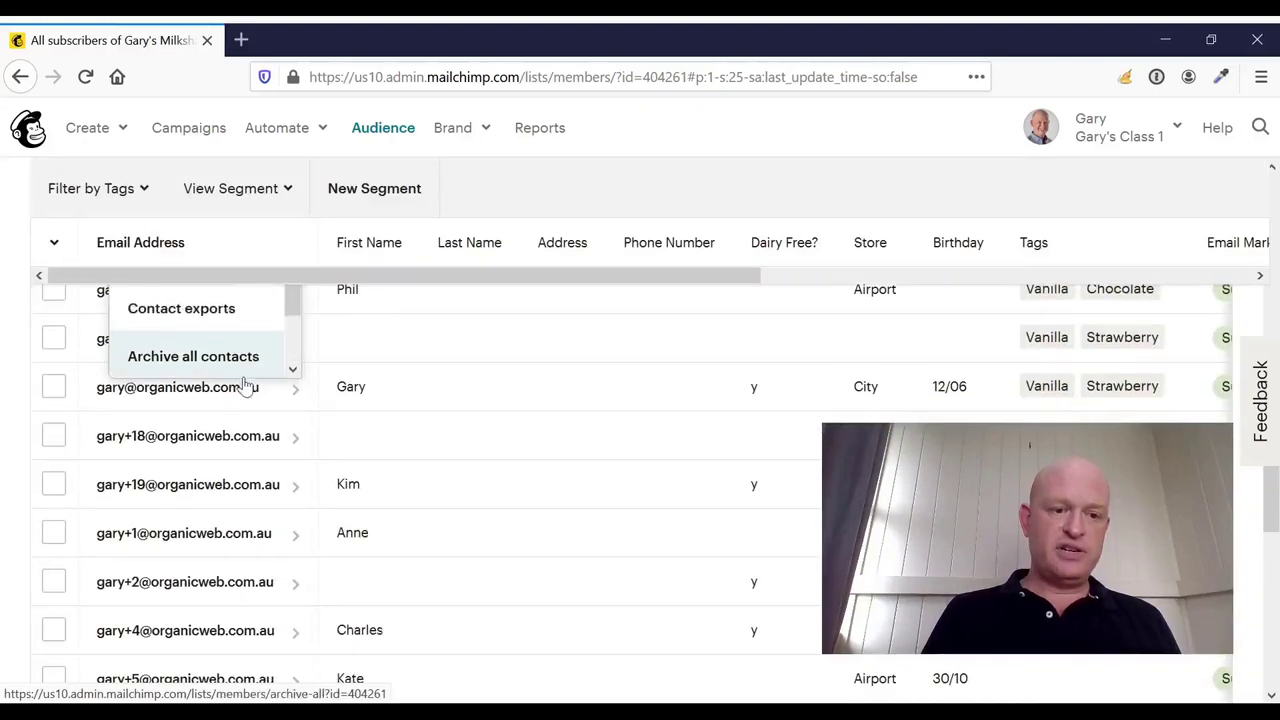
scroll(230, 360, down, 1)
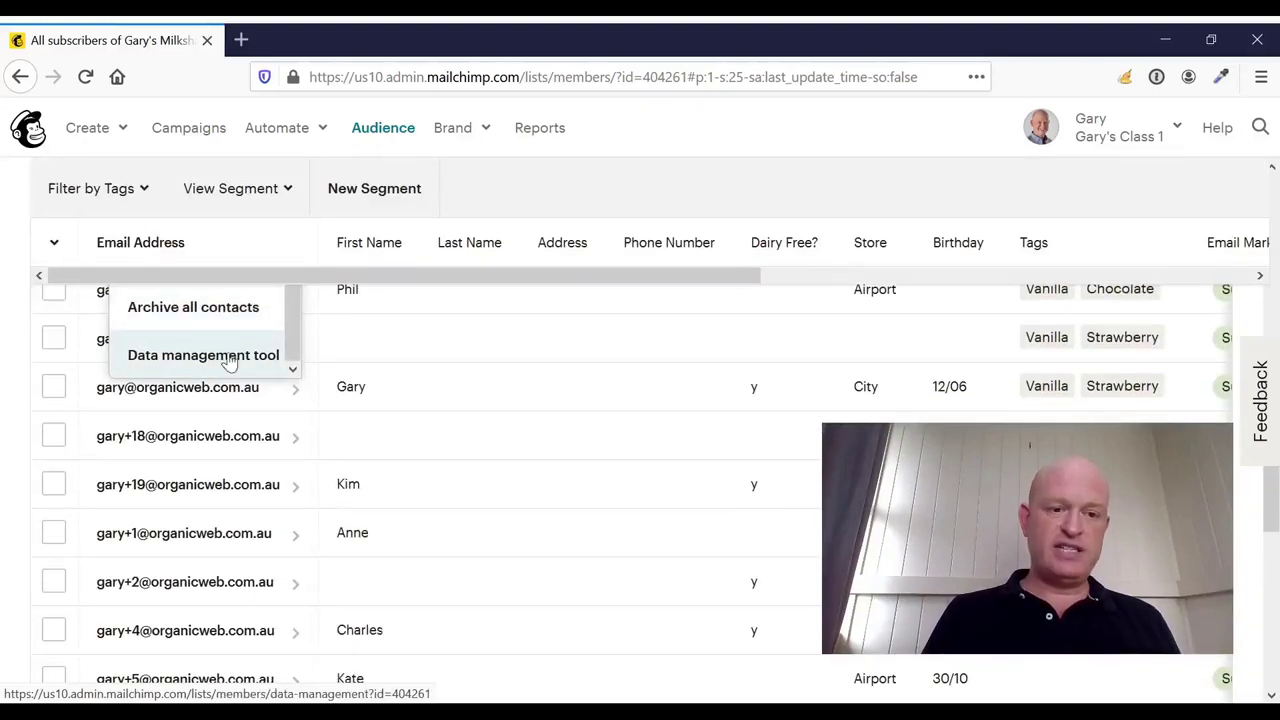
click(217, 362)
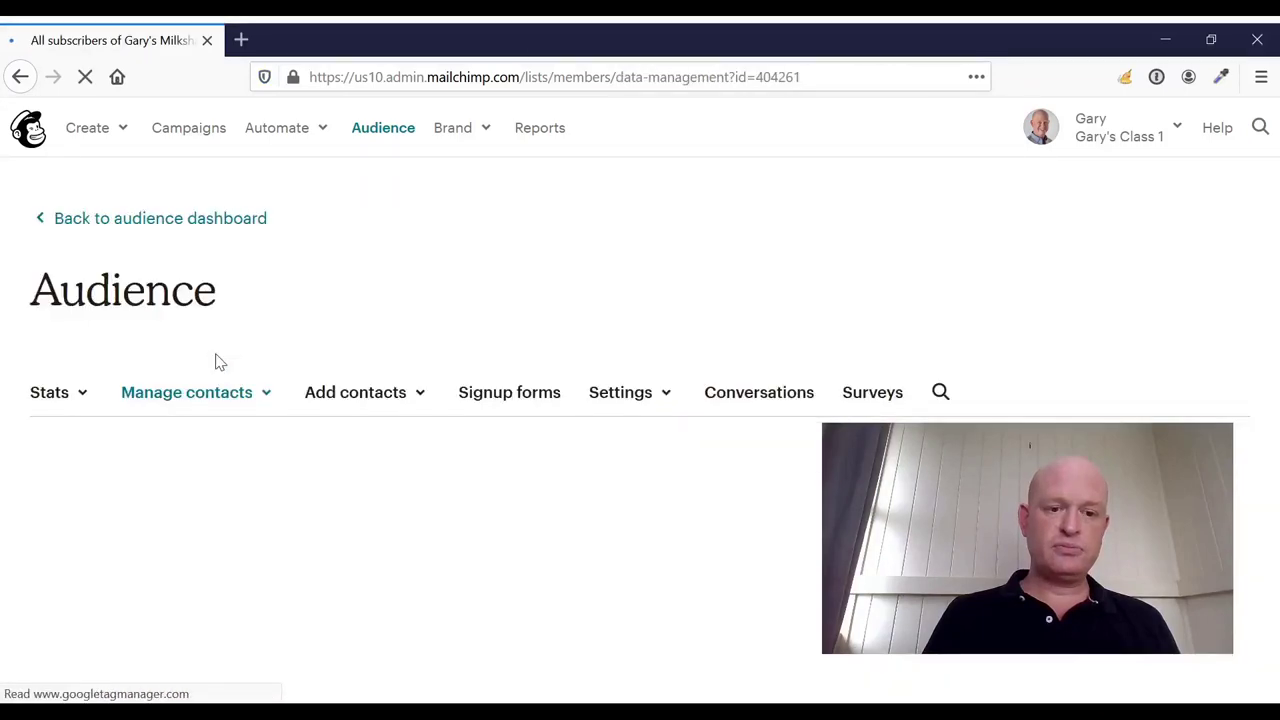
- Select the first, third and fourth contacts in the Data Management Tool's list
scroll(528, 333, down, 4)
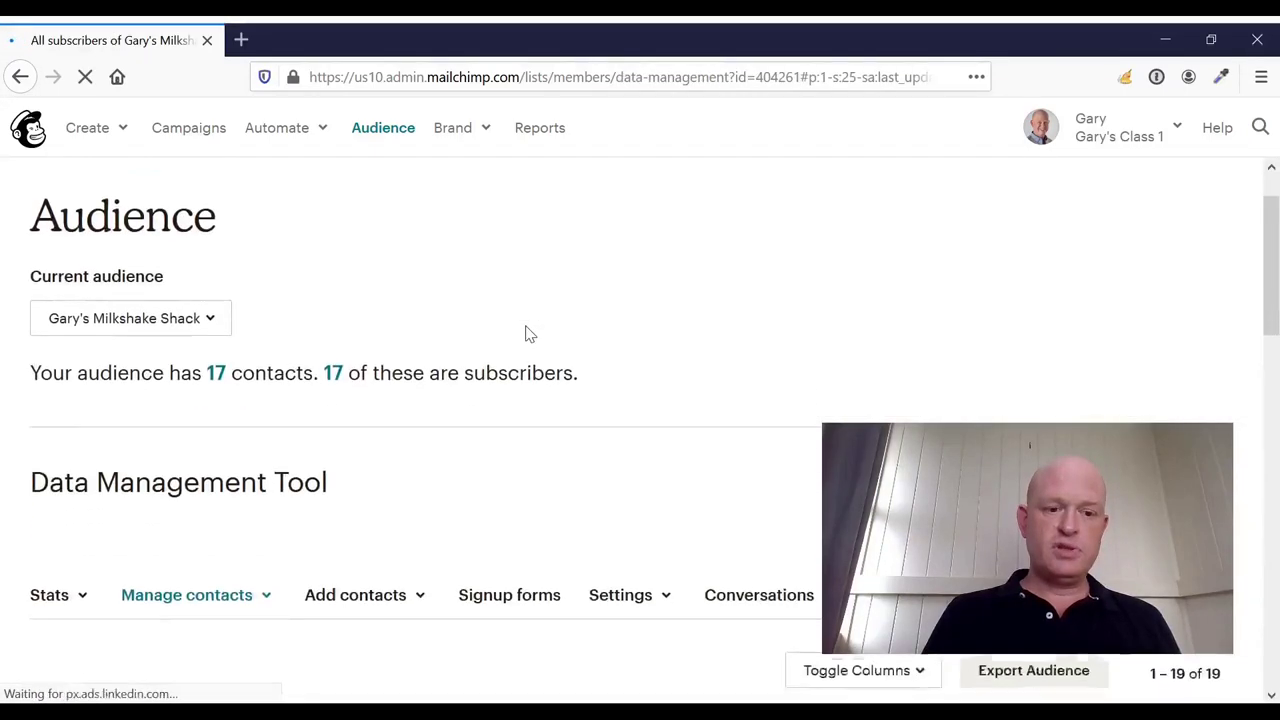
scroll(515, 330, down, 1)
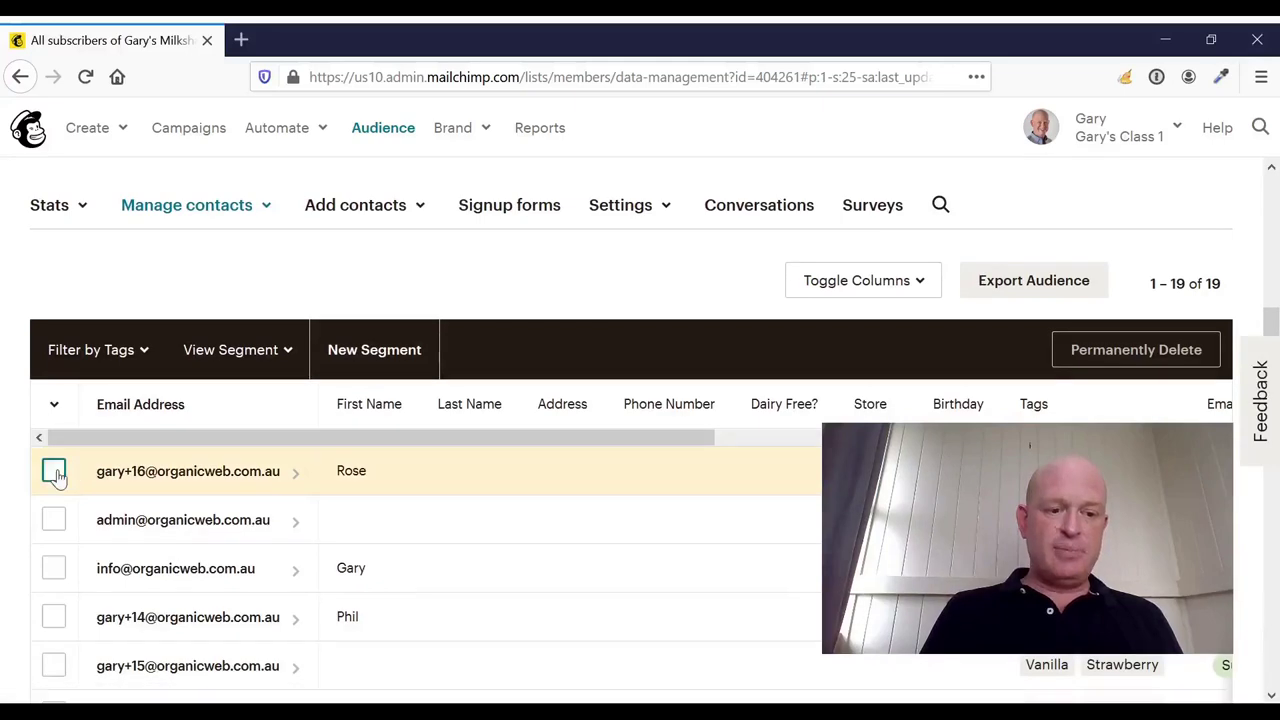
click(53, 470)
click(53, 568)
click(53, 616)
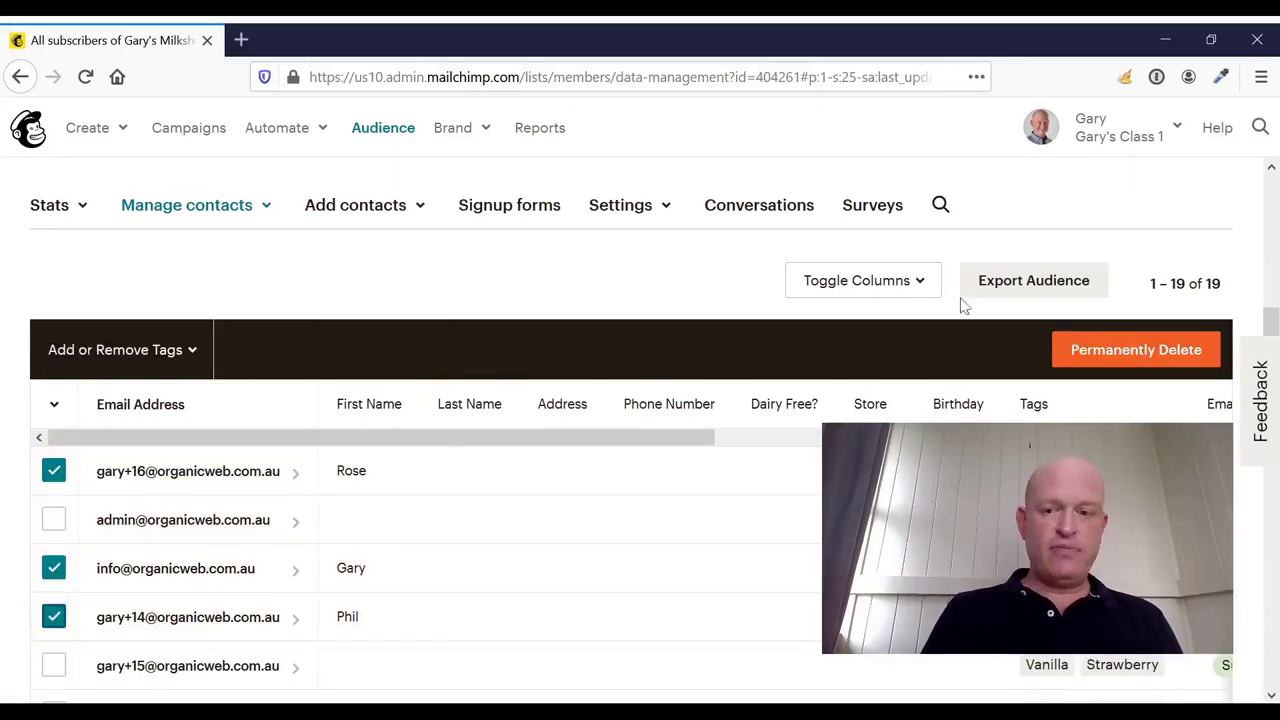